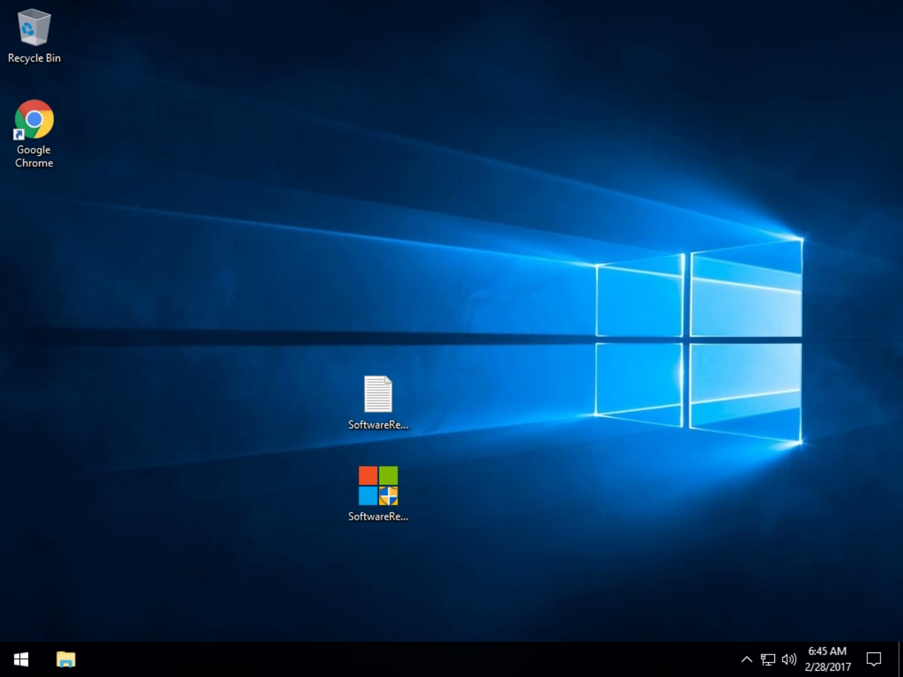
# - Move both SoftwareRepairTool icons further left on the desktop, then select the text file
pyautogui.click(376, 245)
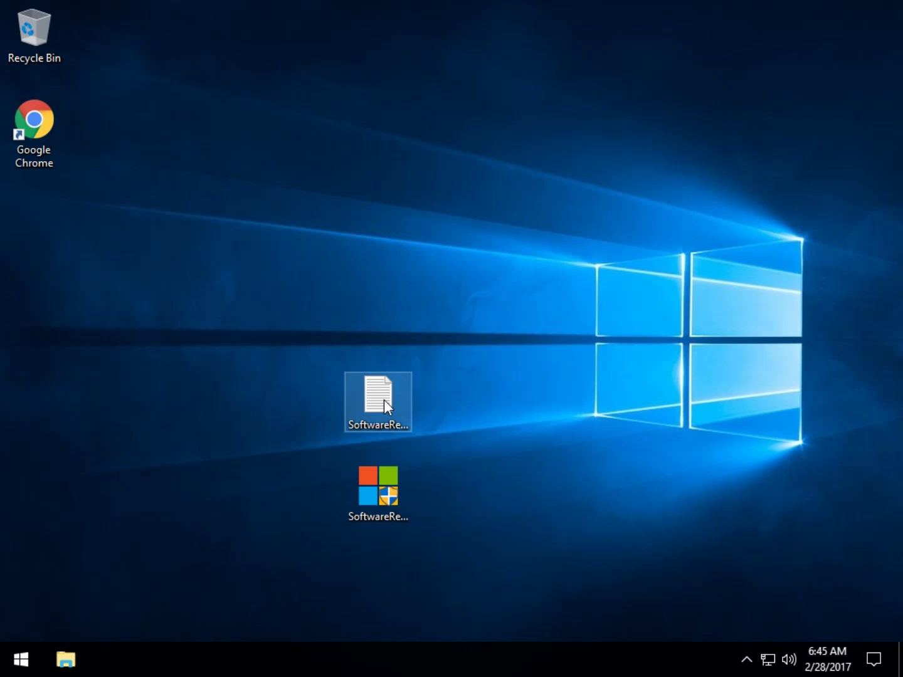
pyautogui.moveTo(384, 404); pyautogui.dragTo(247, 320)
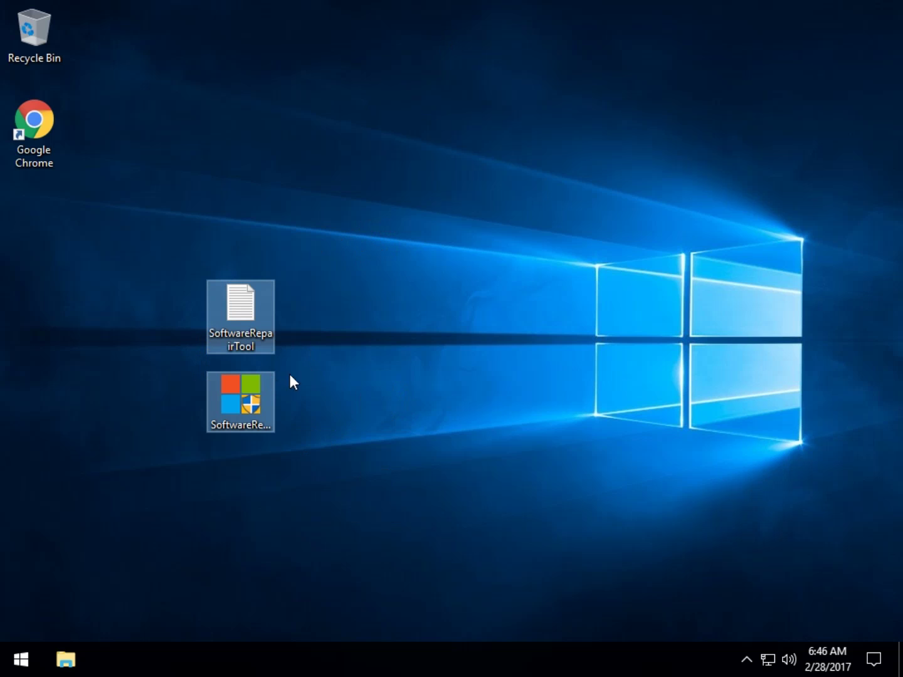
pyautogui.click(417, 260)
pyautogui.moveTo(240, 421)
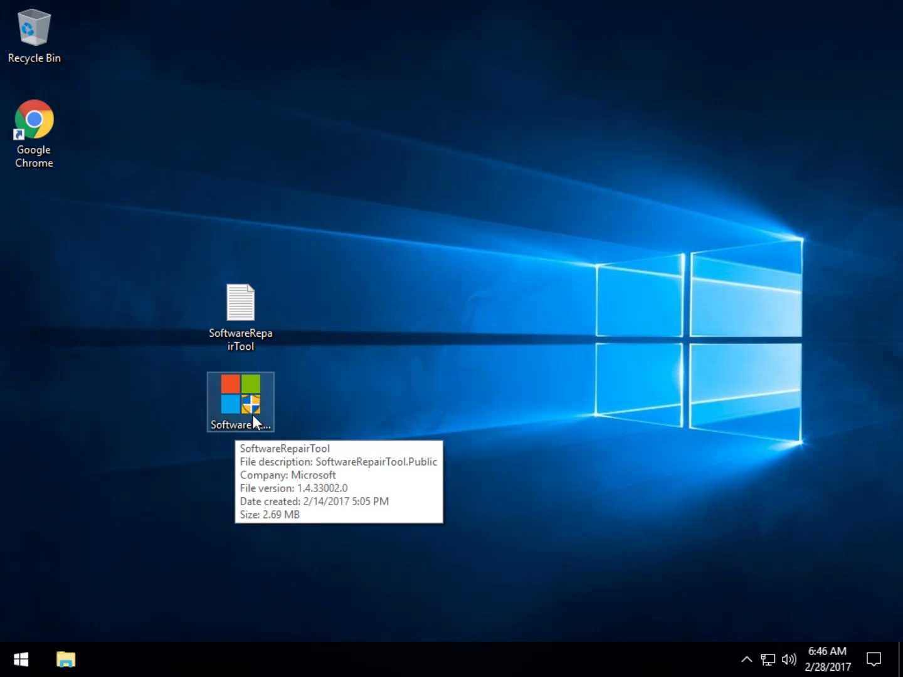
pyautogui.click(258, 308)
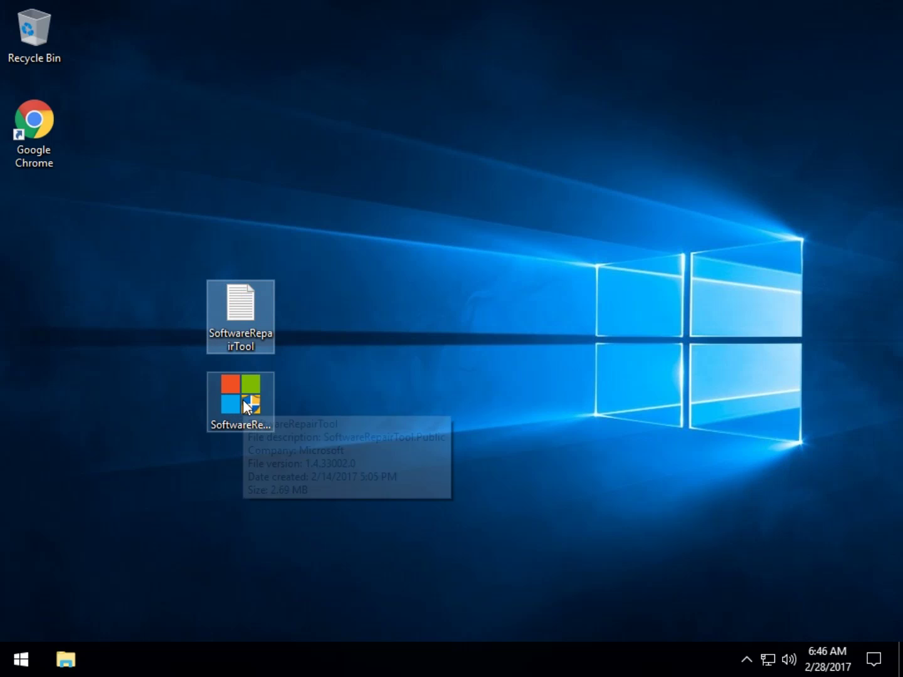
# - Launch SoftwareRepairTool.exe, allow it through UAC, and accept the License Agreement
pyautogui.doubleClick(244, 404)
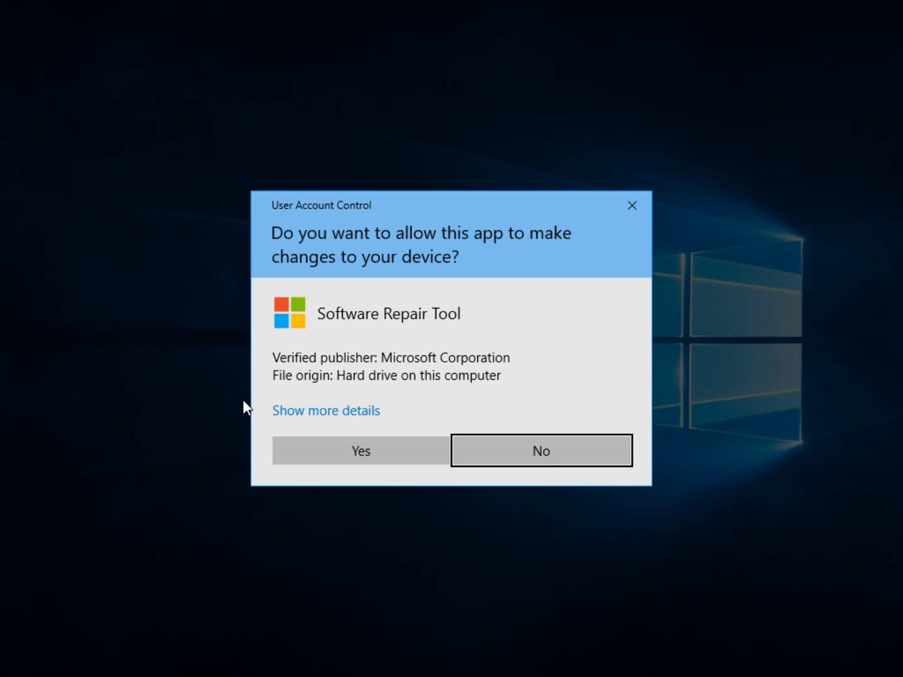
pyautogui.click(424, 453)
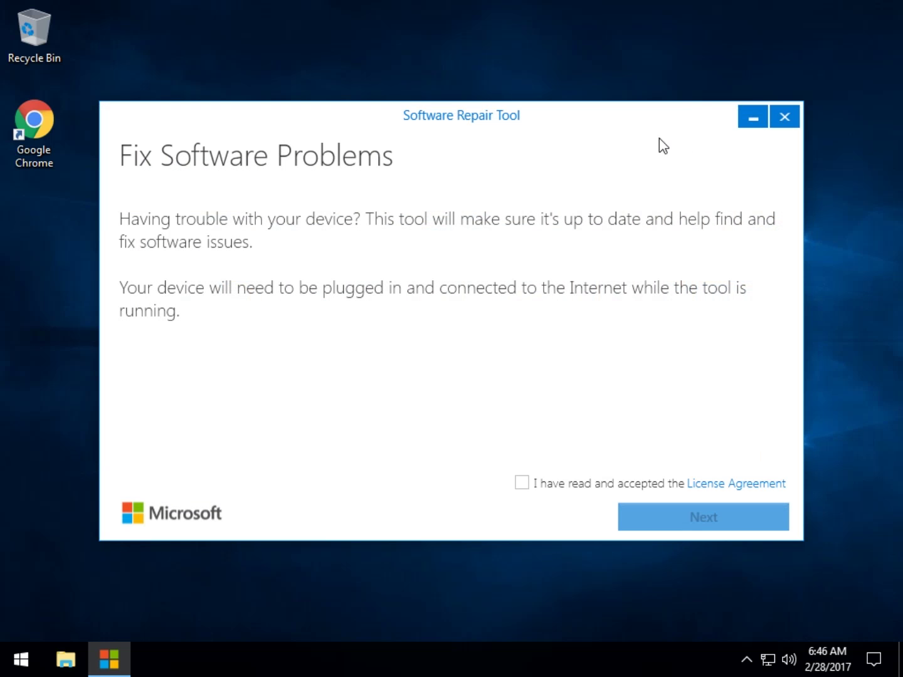
pyautogui.click(526, 483)
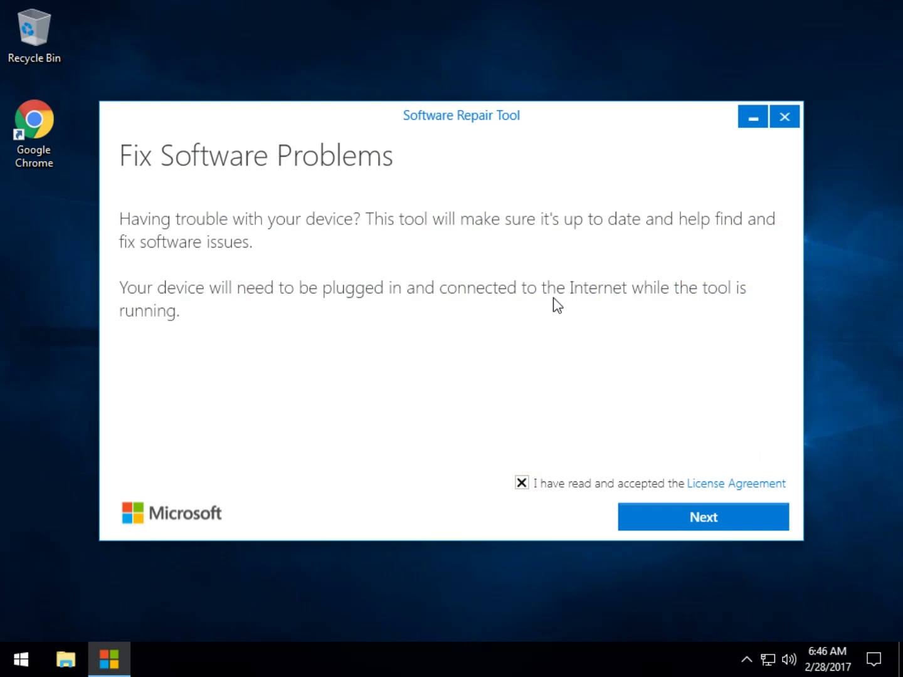
pyautogui.click(57, 564)
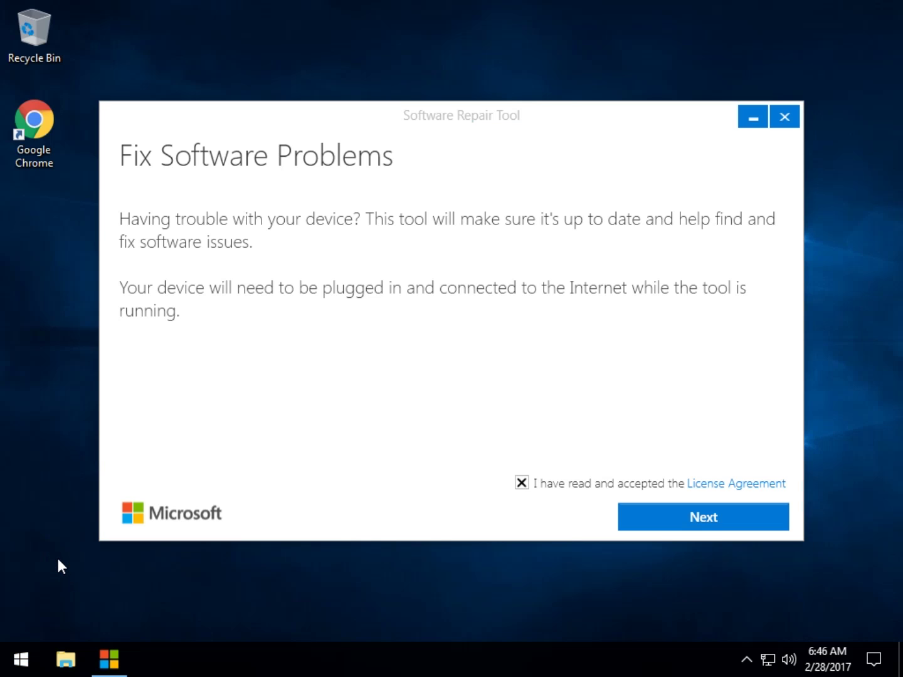
pyautogui.press('super+s')
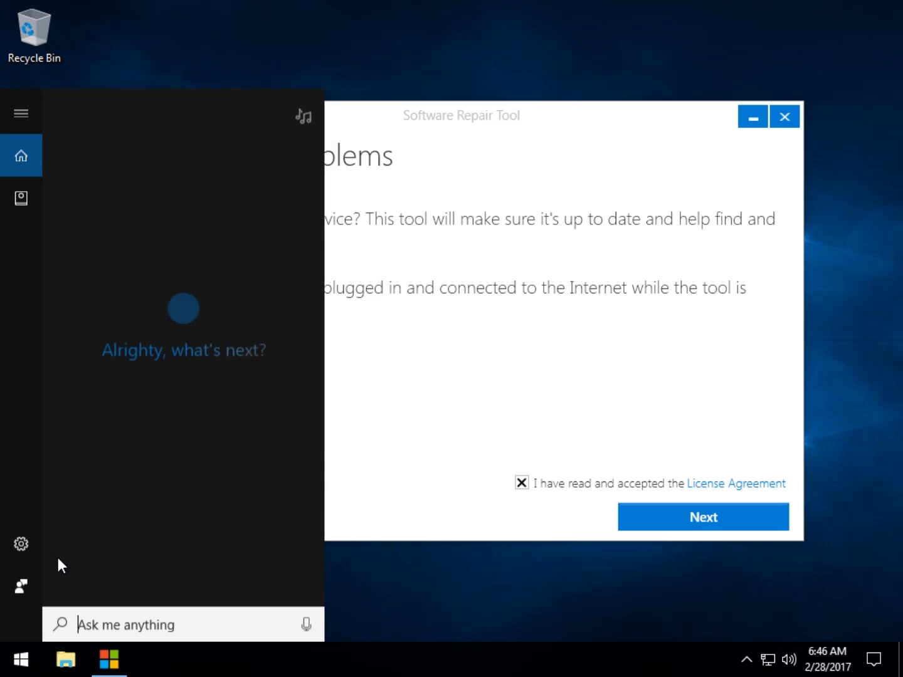
pyautogui.click(92, 624)
pyautogui.write('resto')
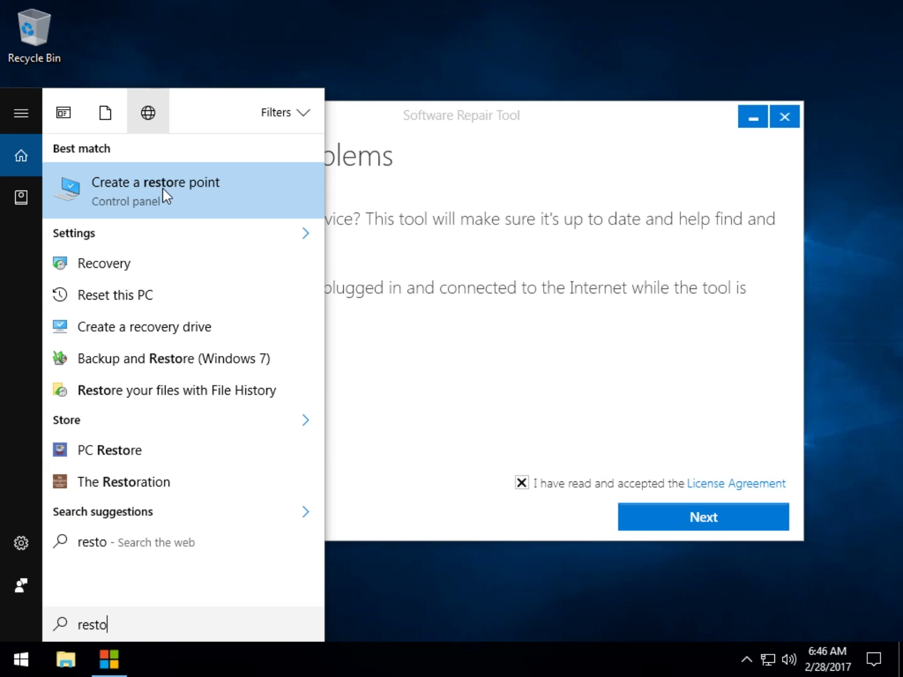
pyautogui.click(163, 188)
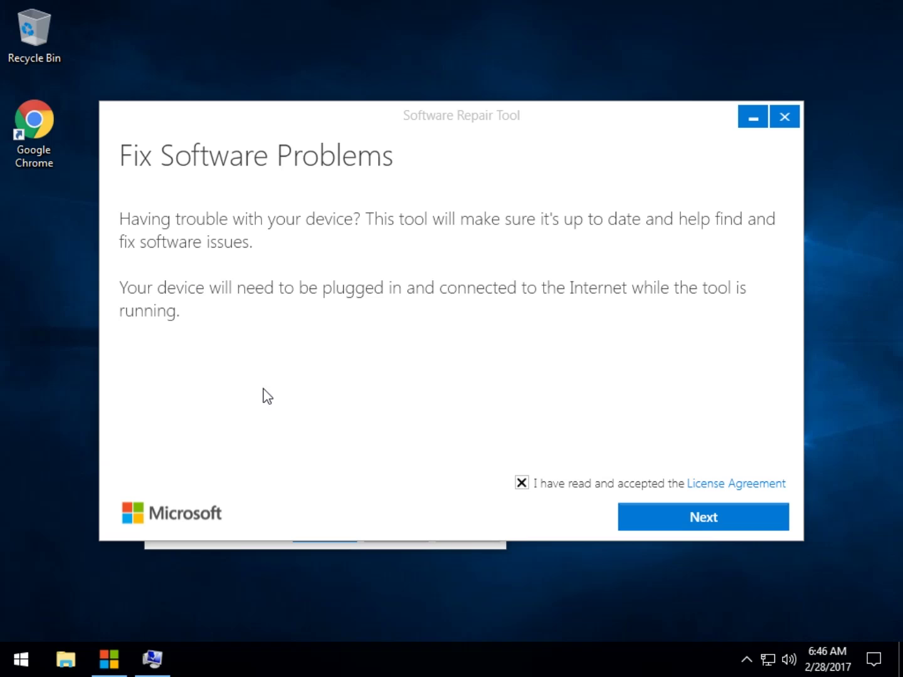
pyautogui.click(152, 658)
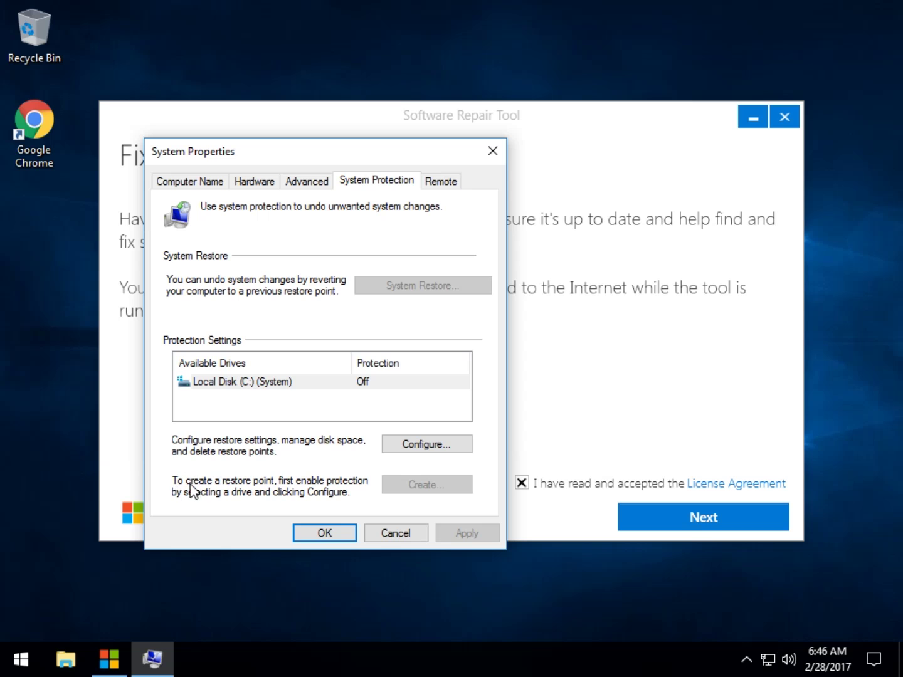
pyautogui.click(418, 484)
pyautogui.click(382, 532)
# - Start the repairs with system restore left off
pyautogui.click(696, 516)
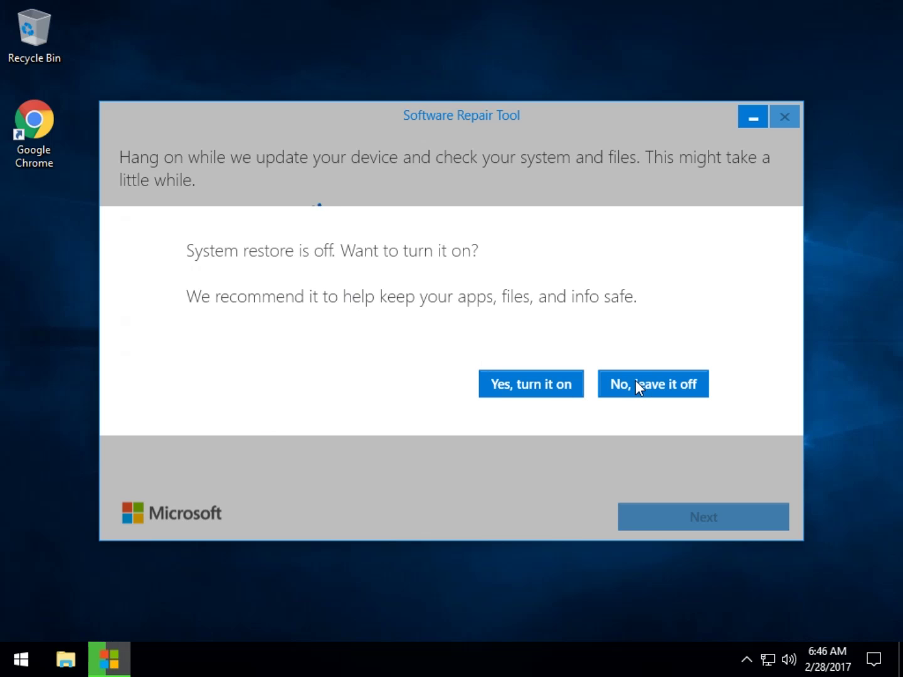
pyautogui.click(658, 385)
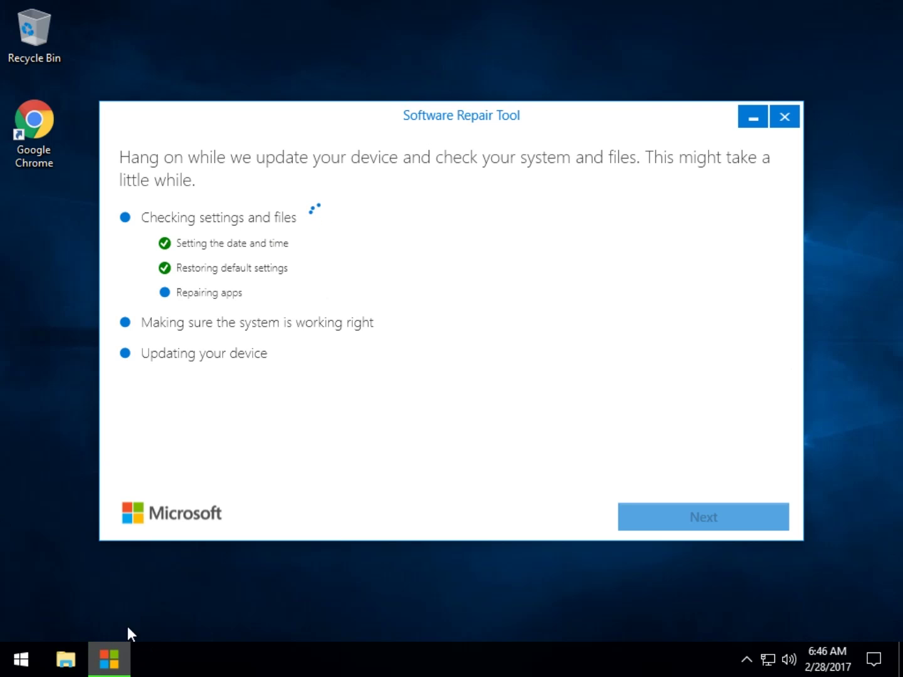
# - Minimize the repair tool and open the SoftwareRepairTool log in a widened Notepad window
pyautogui.click(753, 117)
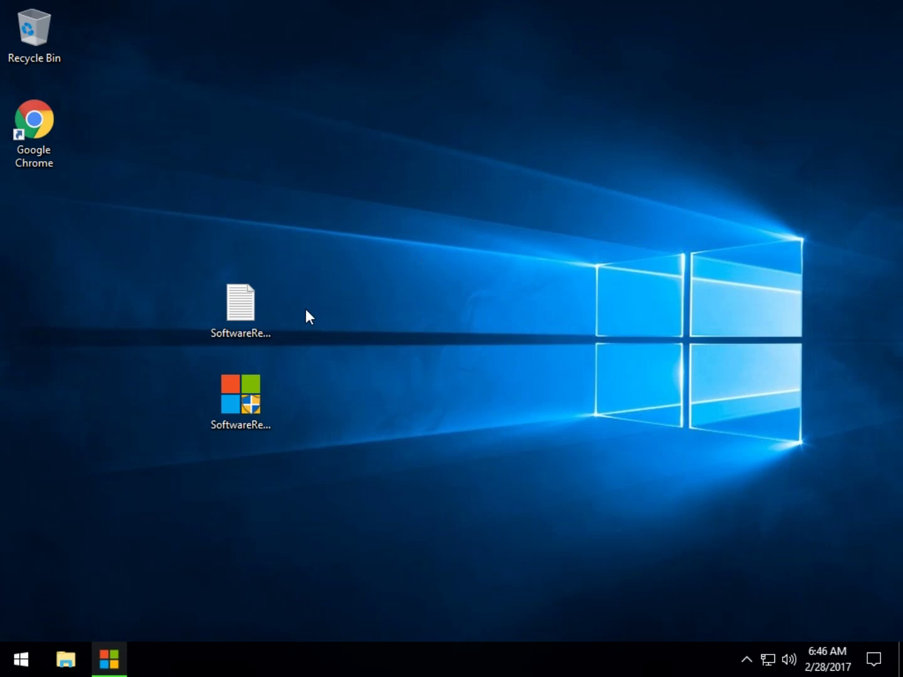
pyautogui.doubleClick(246, 307)
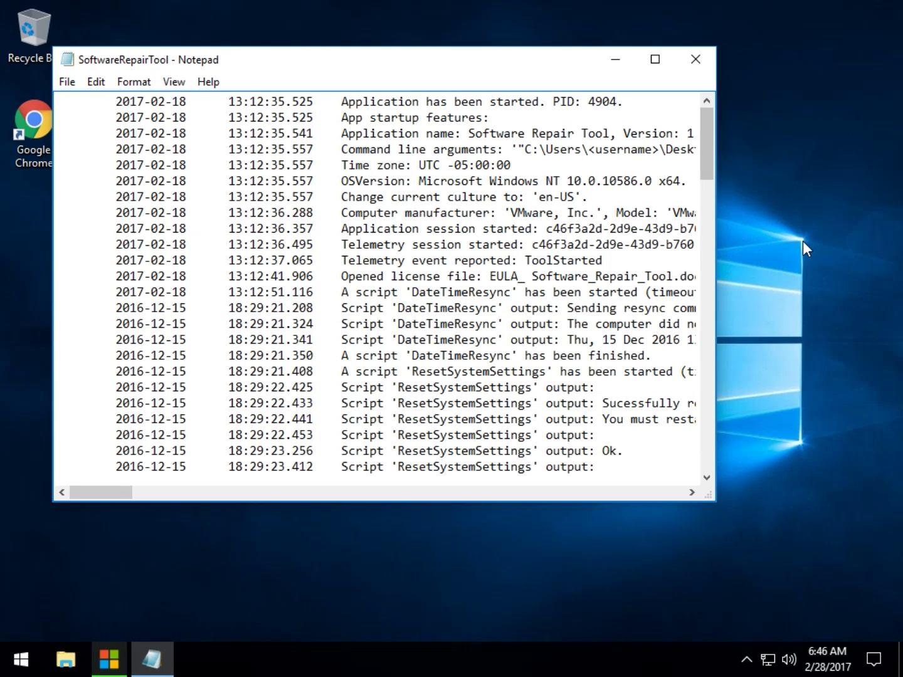
pyautogui.moveTo(716, 251); pyautogui.dragTo(864, 251)
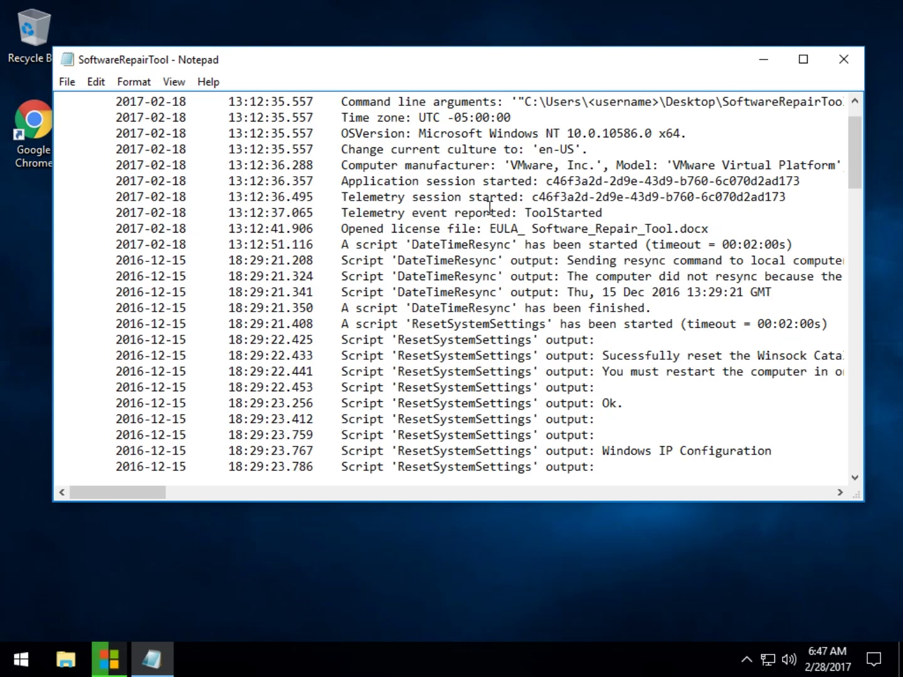
# - Scroll through the log's Windows Update and failure entries
pyautogui.scroll(-1, 490, 207)
pyautogui.scroll(-1, 490, 206)
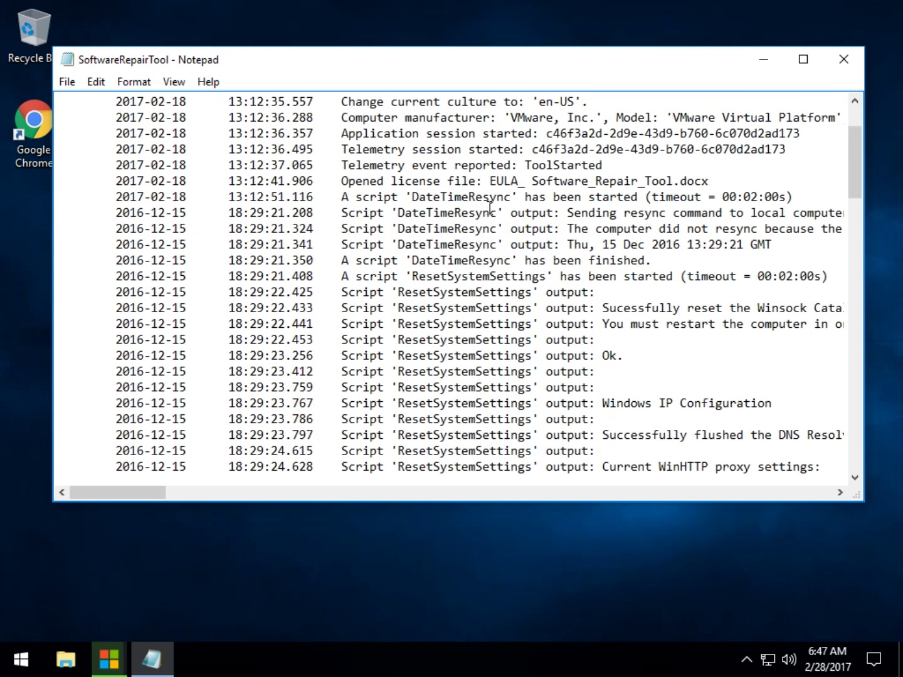
pyautogui.scroll(-2, 489, 207)
pyautogui.scroll(-1, 490, 206)
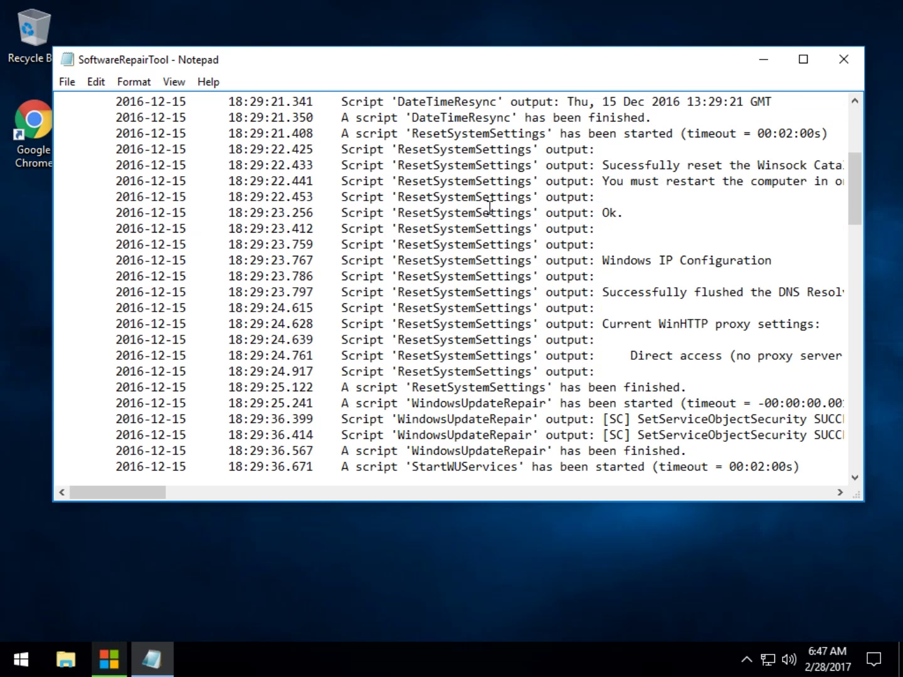
pyautogui.moveTo(123, 495); pyautogui.dragTo(158, 496)
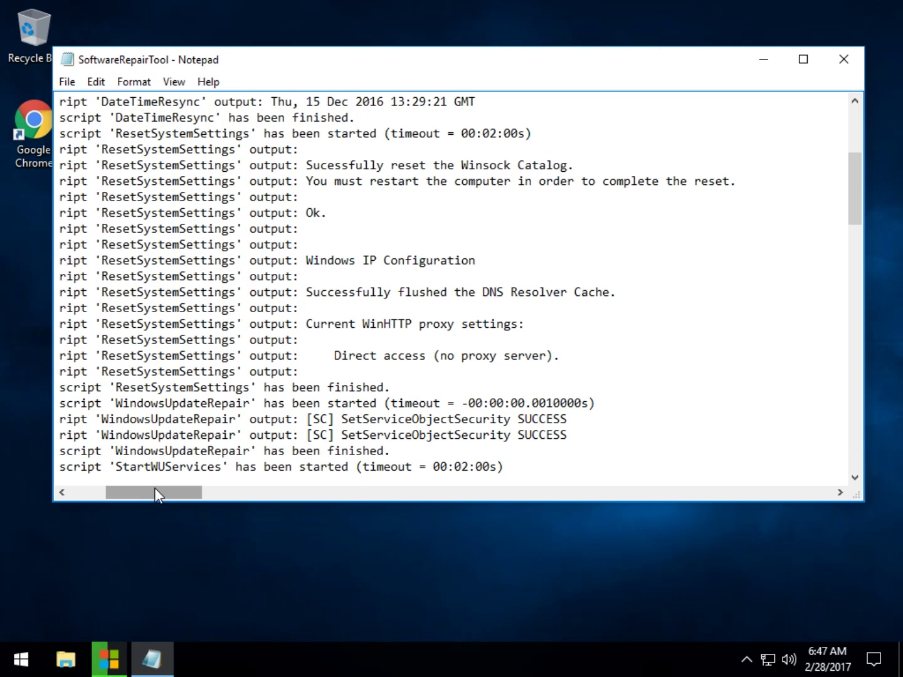
pyautogui.moveTo(152, 492); pyautogui.dragTo(80, 493)
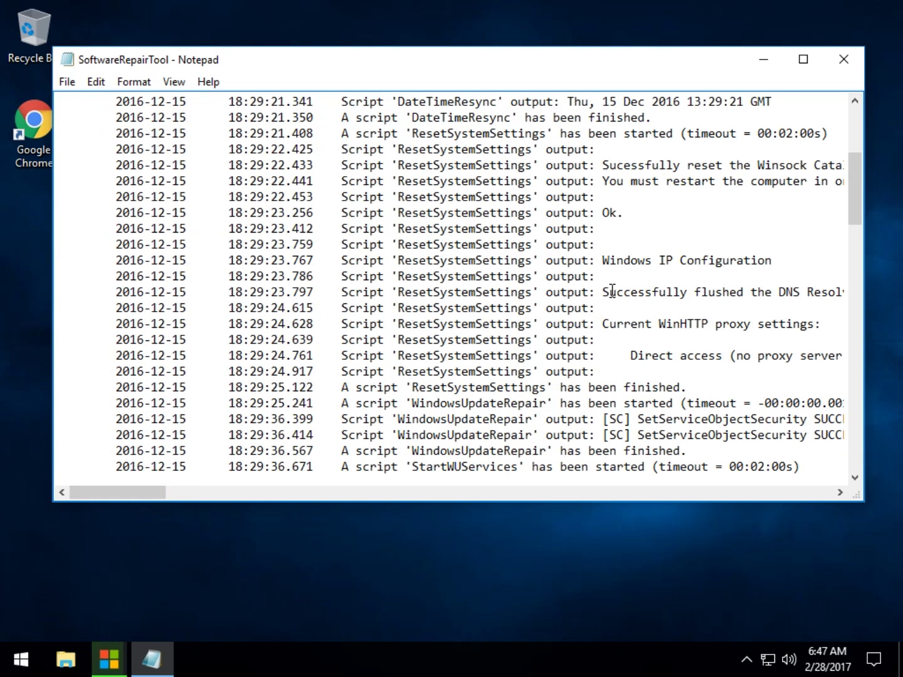
pyautogui.scroll(-2, 608, 292)
pyautogui.scroll(-2, 613, 288)
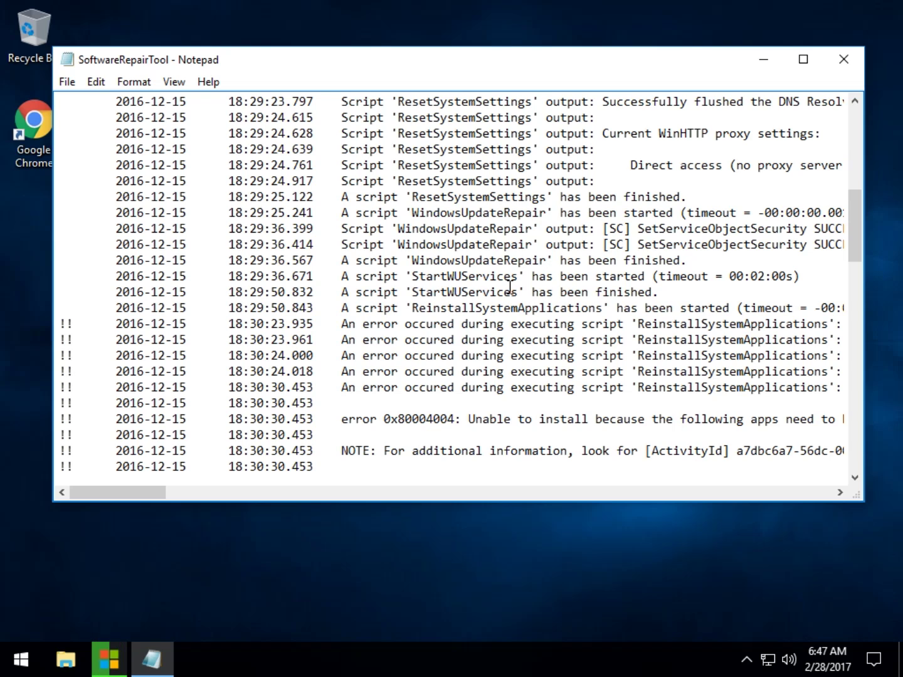
pyautogui.scroll(-1, 534, 303)
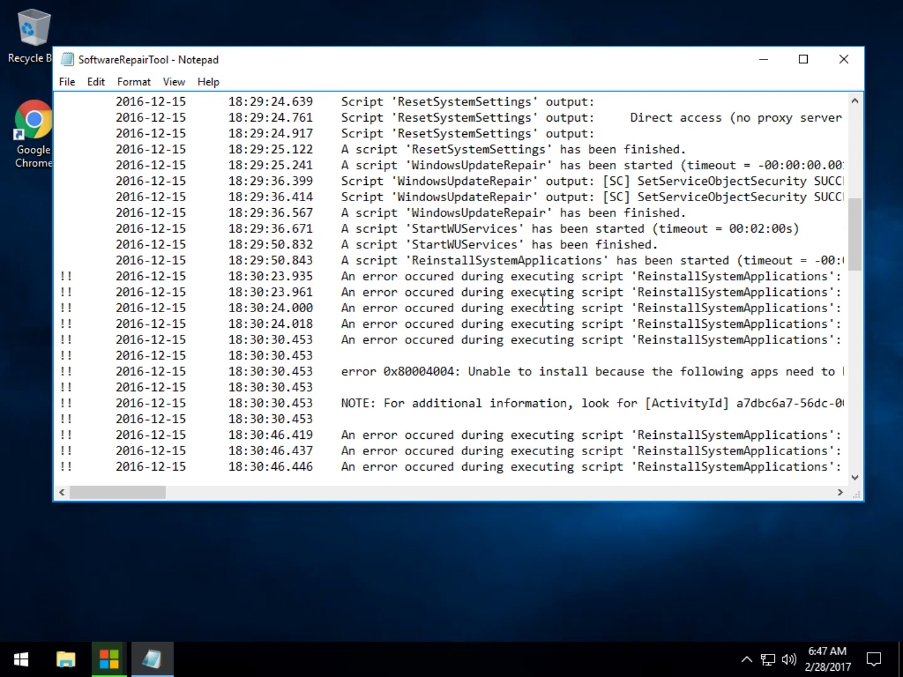
pyautogui.scroll(-1, 542, 303)
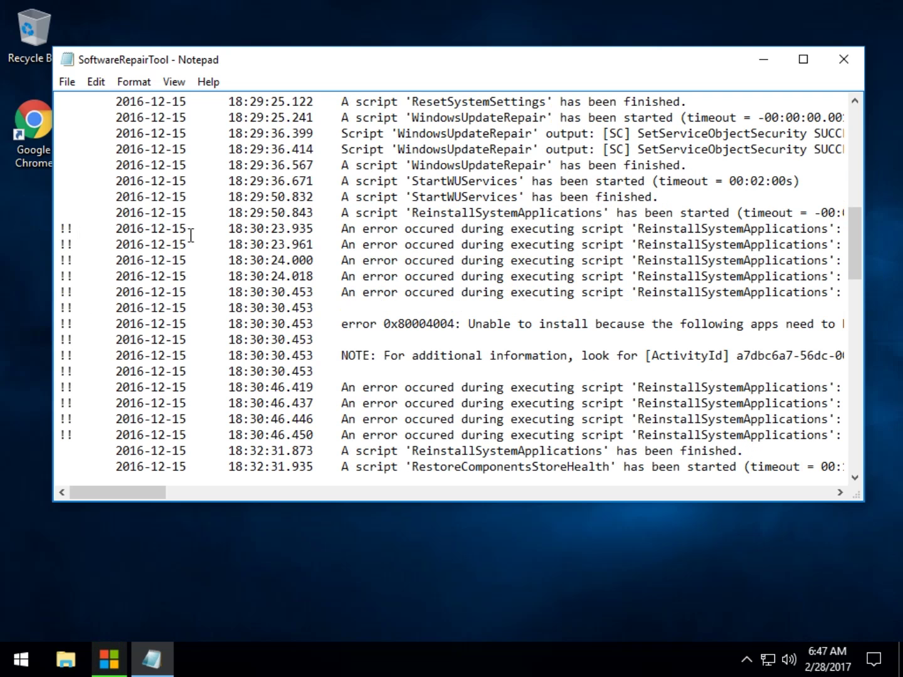
pyautogui.scroll(-3, 514, 354)
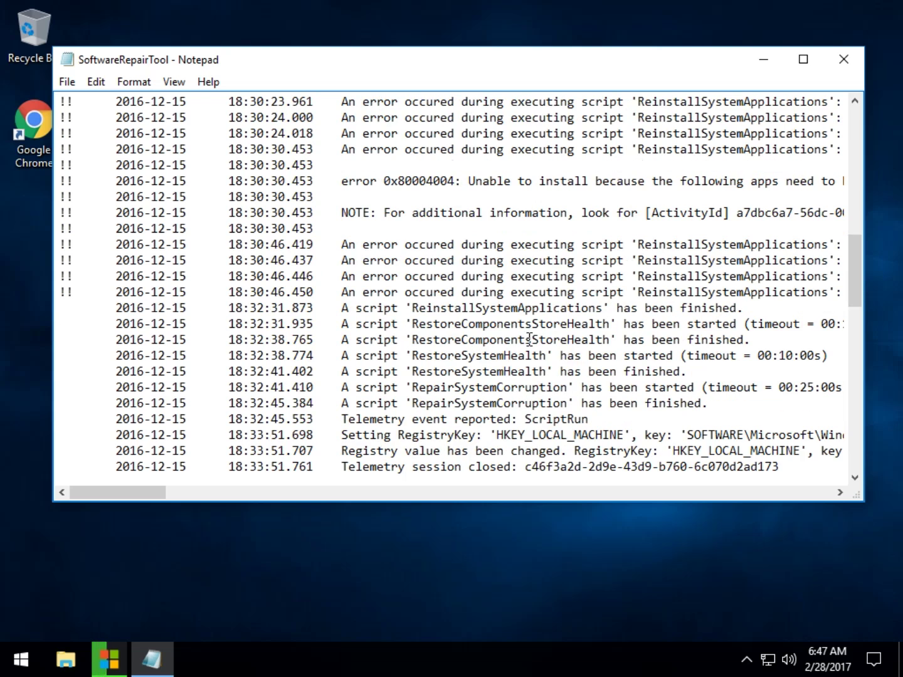
pyautogui.scroll(-1, 524, 336)
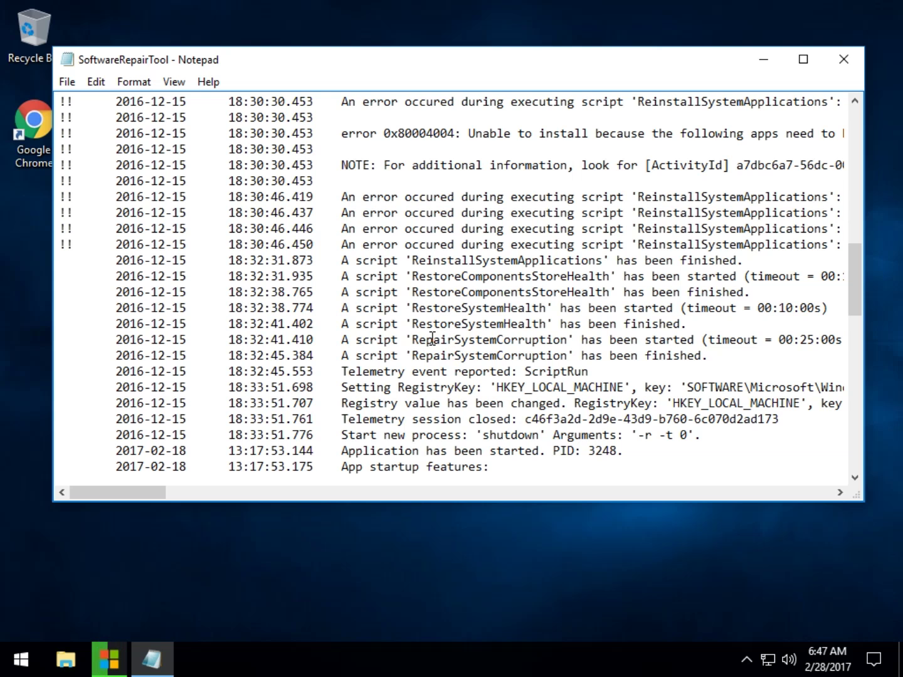
pyautogui.scroll(-3, 545, 340)
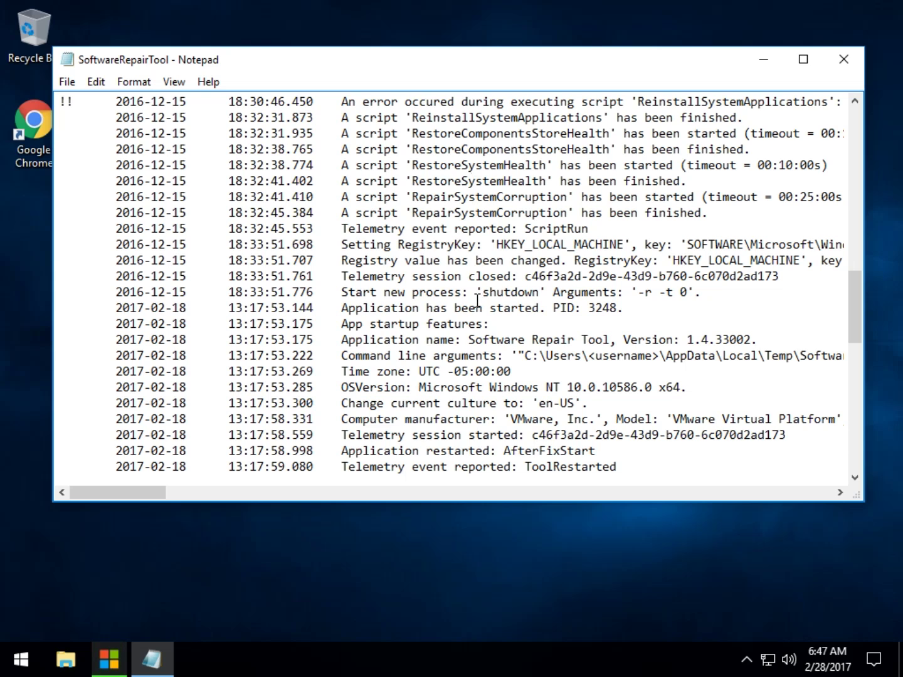
pyautogui.scroll(-1, 466, 274)
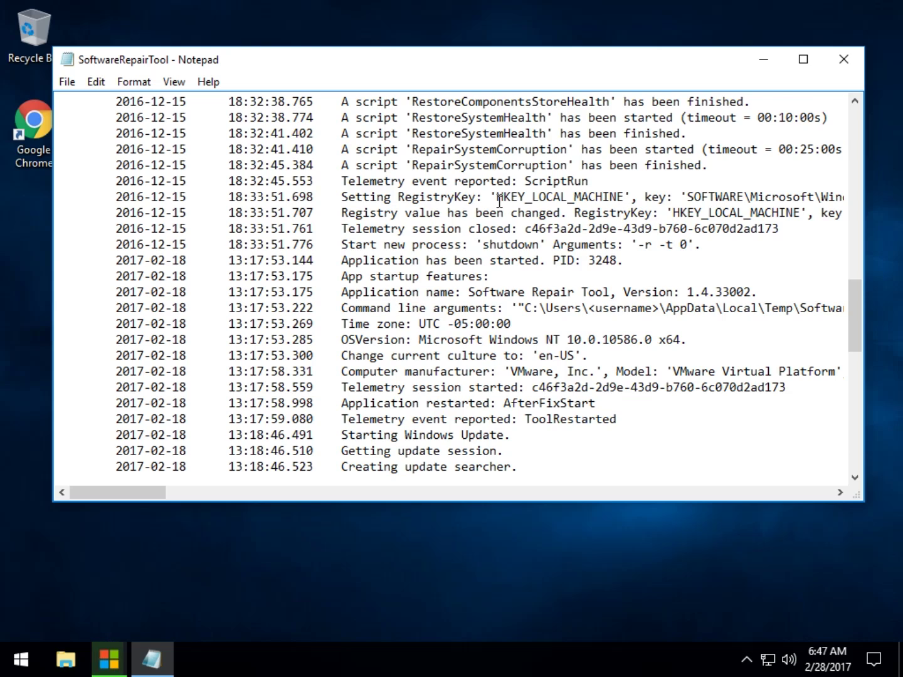
pyautogui.scroll(-3, 500, 200)
# - Close the stray Store window and review the remaining log entries
pyautogui.click(405, 567)
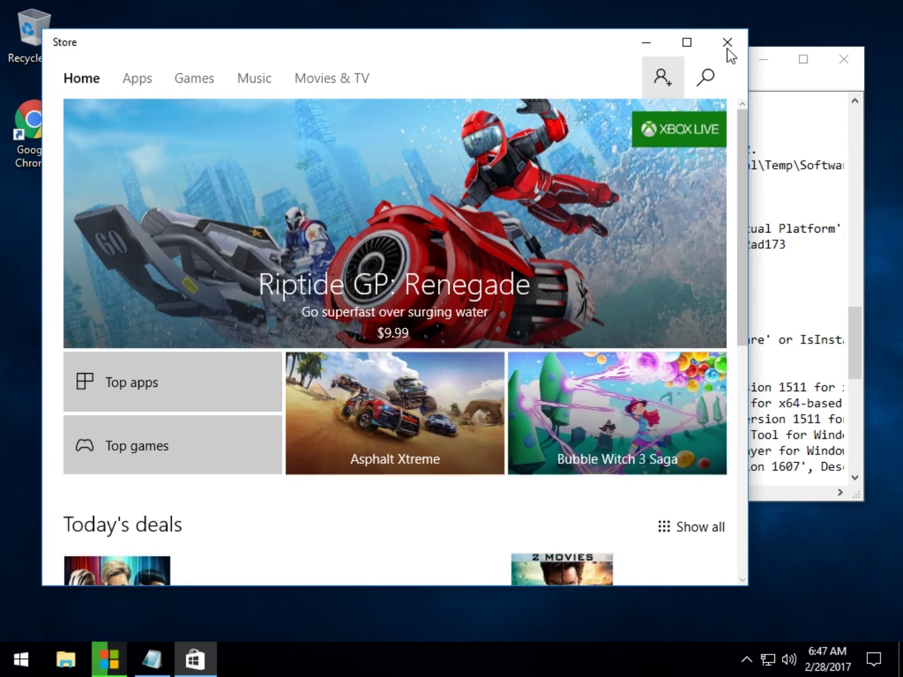
pyautogui.click(729, 43)
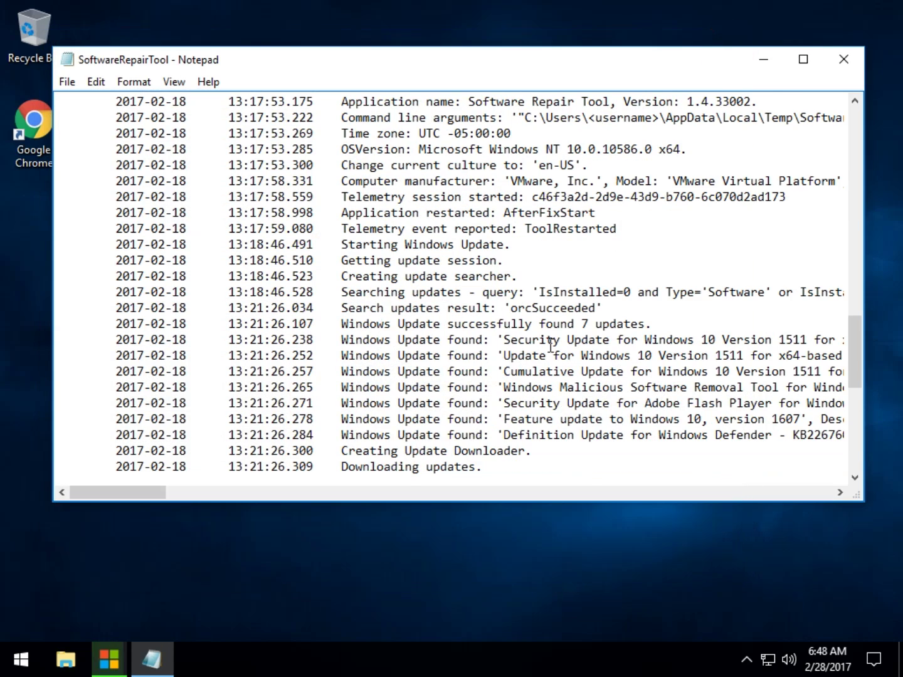
pyautogui.scroll(-2, 538, 342)
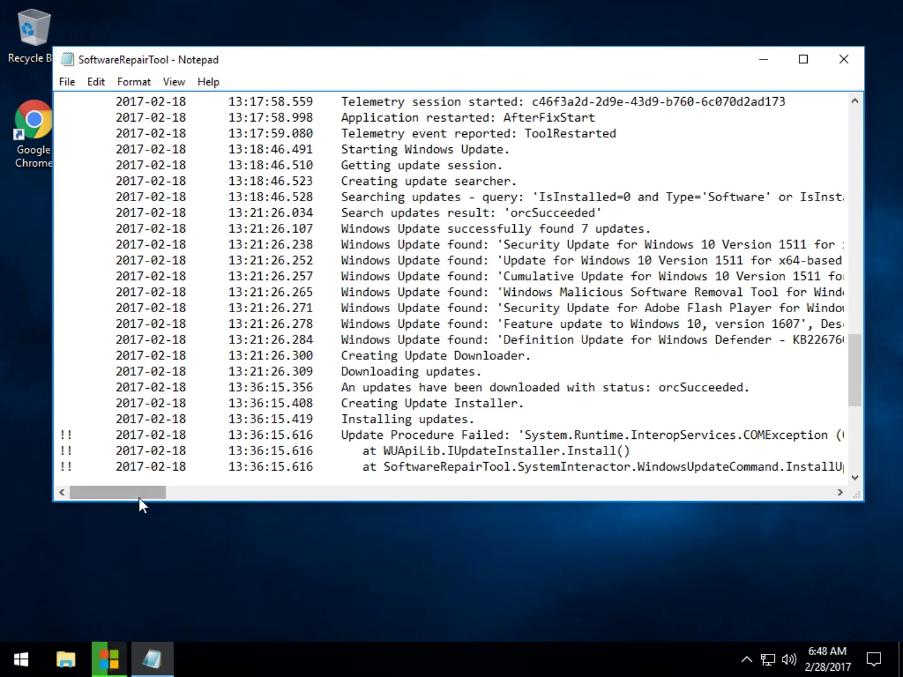
pyautogui.moveTo(138, 497); pyautogui.dragTo(85, 495)
pyautogui.scroll(-1, 586, 348)
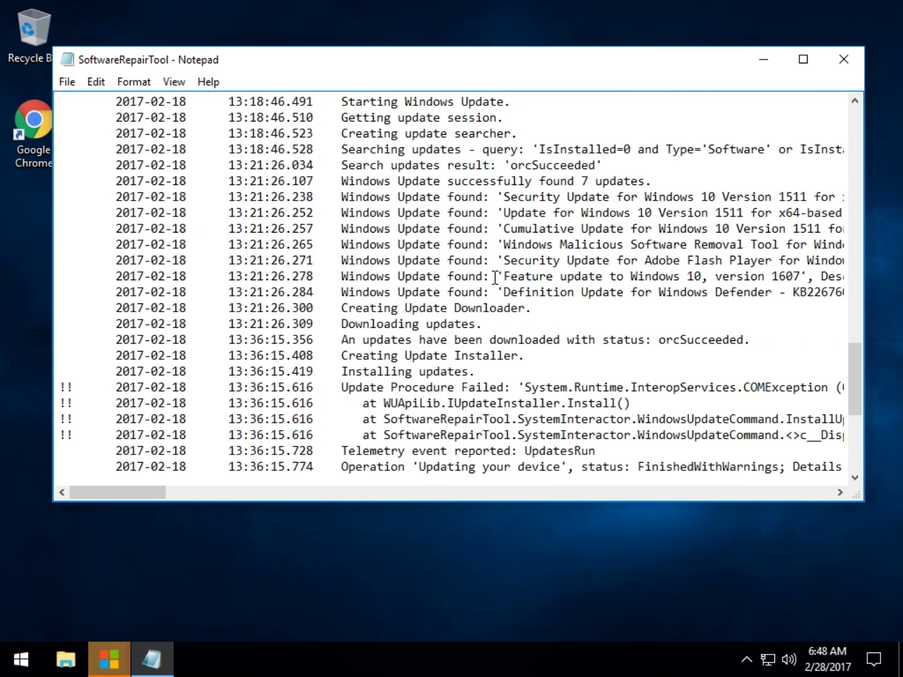
pyautogui.scroll(-3, 495, 277)
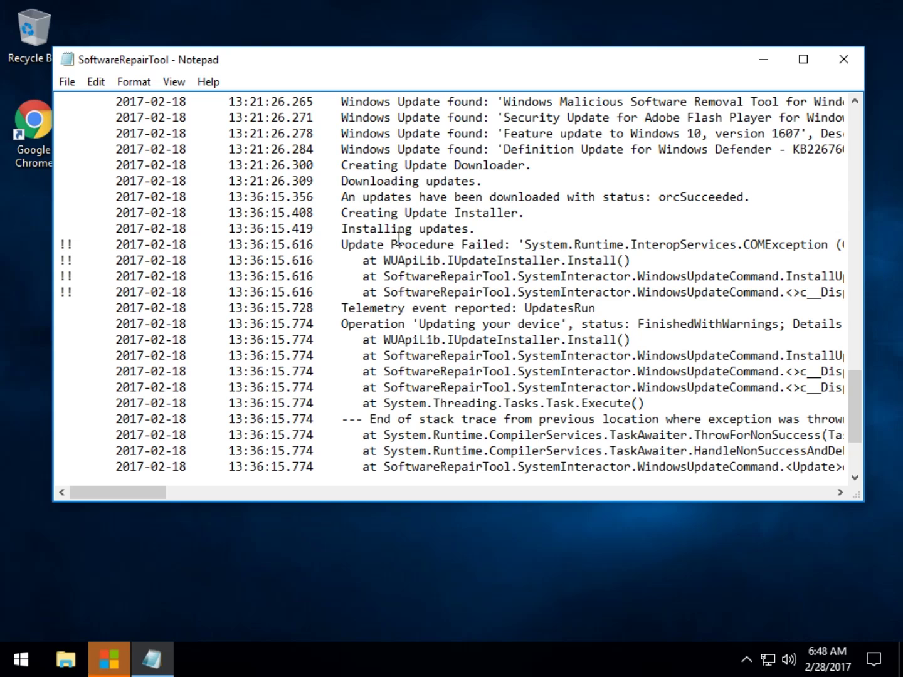
pyautogui.scroll(-3, 426, 273)
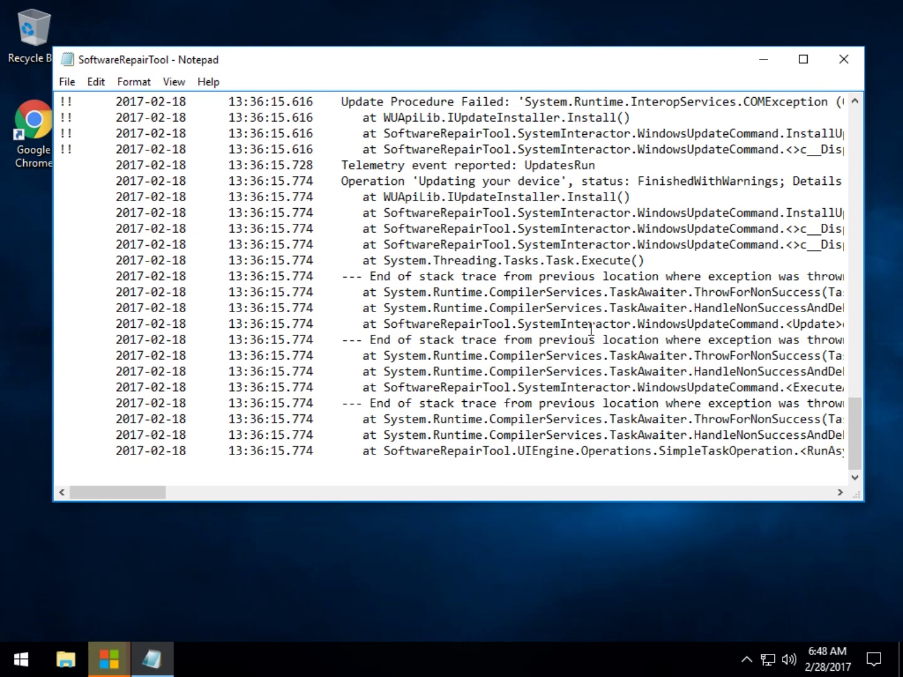
pyautogui.scroll(20, 556, 199)
# - Close the Notepad log, restore the repair tool, and restart the PC to finish repairs
pyautogui.click(844, 59)
pyautogui.click(109, 659)
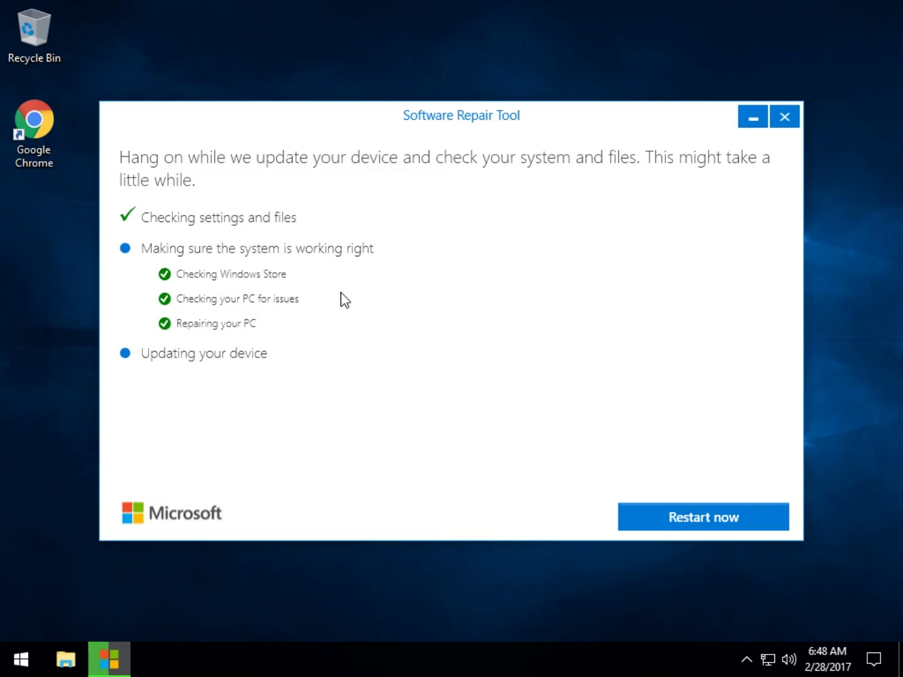
pyautogui.click(731, 517)
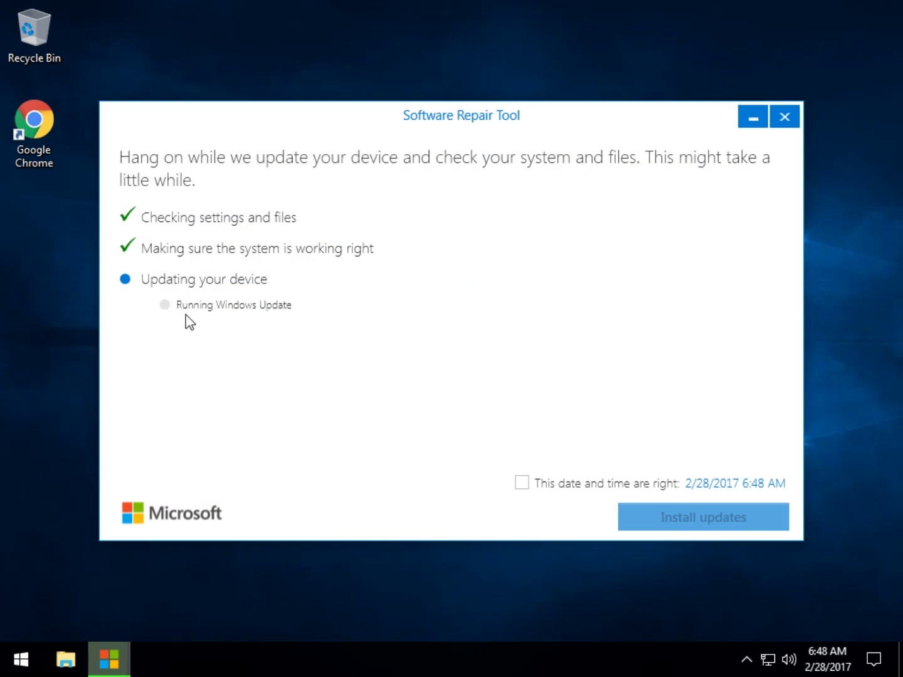
# - Check the taskbar clock against the tool's date and time, leaving it unconfirmed
pyautogui.click(522, 483)
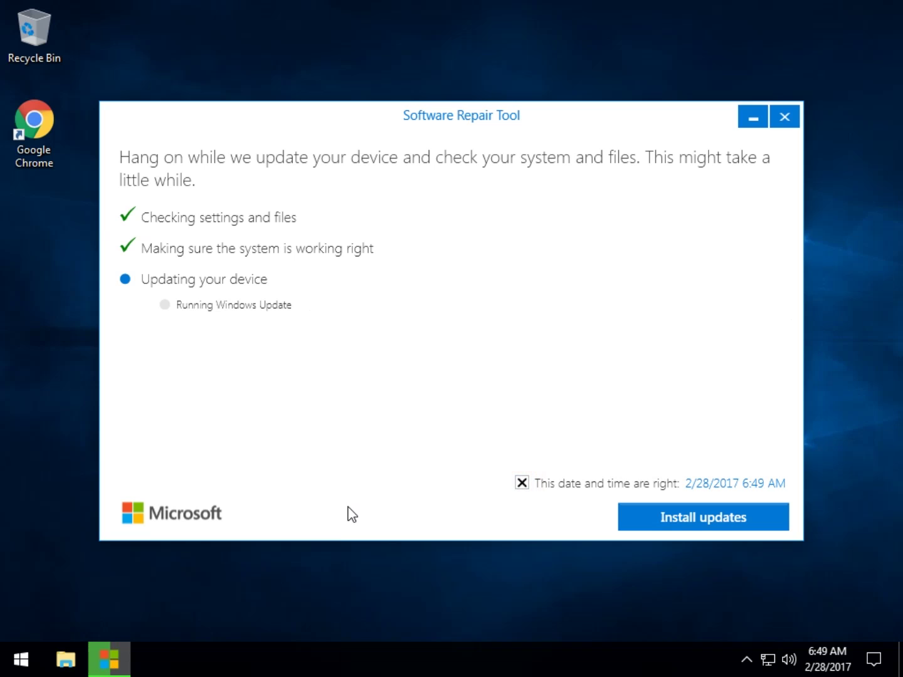
pyautogui.click(820, 661)
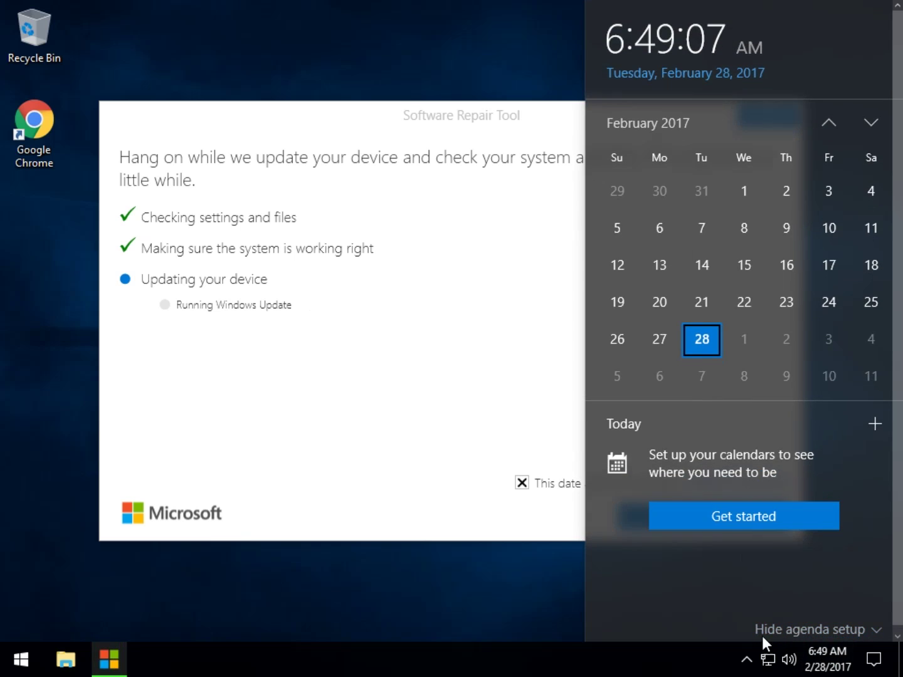
pyautogui.click(478, 575)
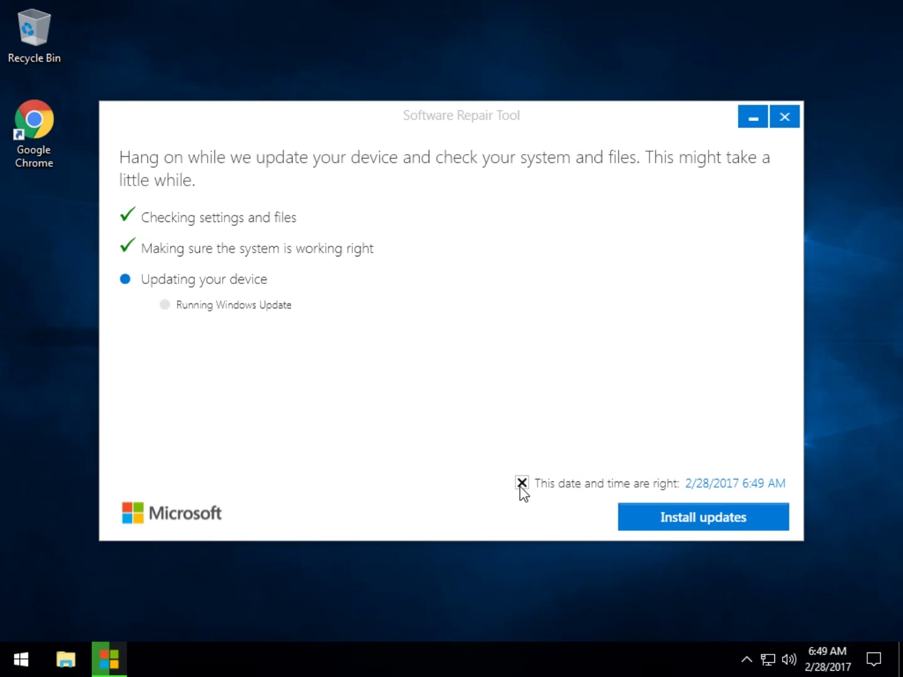
pyautogui.click(522, 485)
# - Change the Windows time zone to (UTC-05:00) Eastern Time (US & Canada)
pyautogui.click(695, 486)
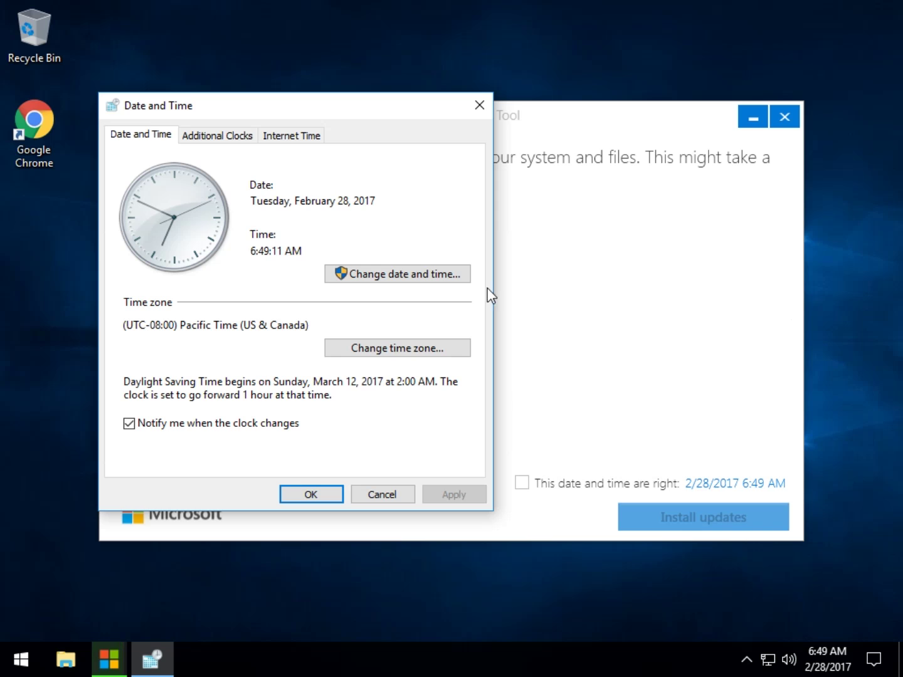
pyautogui.click(417, 353)
pyautogui.click(345, 202)
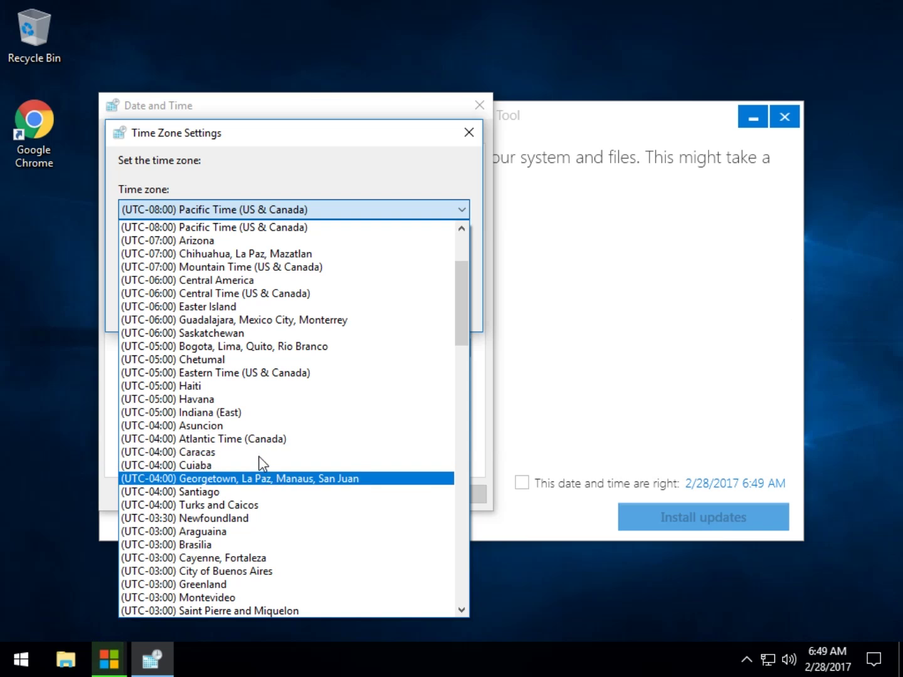
pyautogui.click(219, 376)
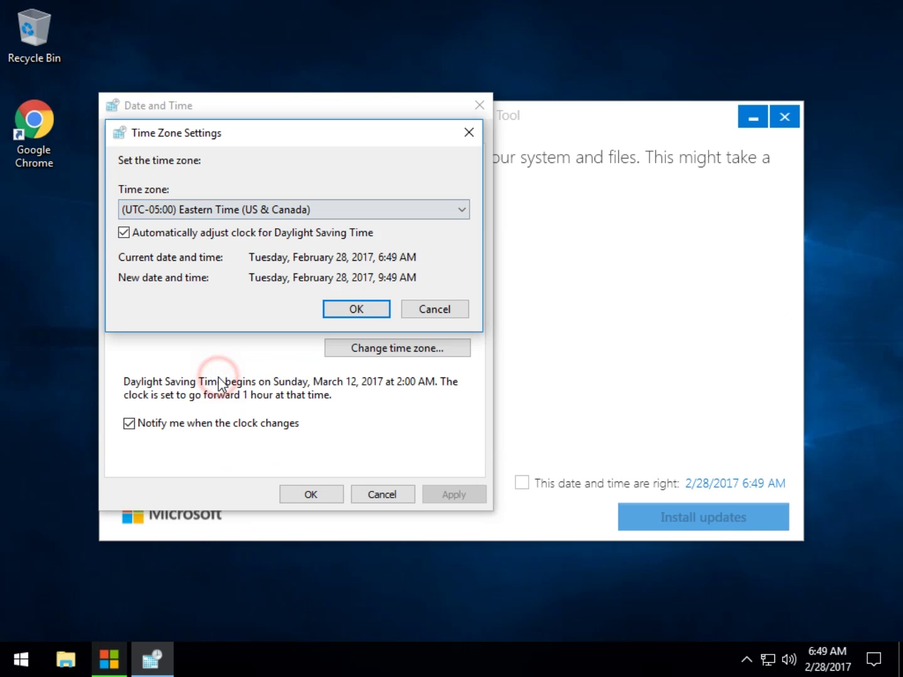
pyautogui.click(336, 308)
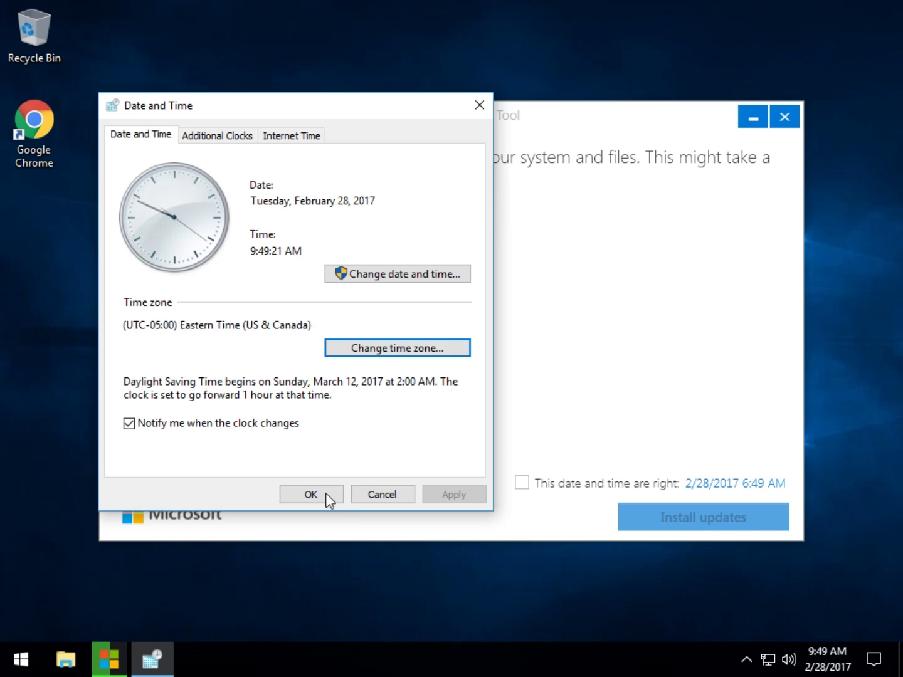
pyautogui.click(308, 494)
# - Confirm the corrected date and time, install updates, and restart after 'All done!'
pyautogui.click(523, 483)
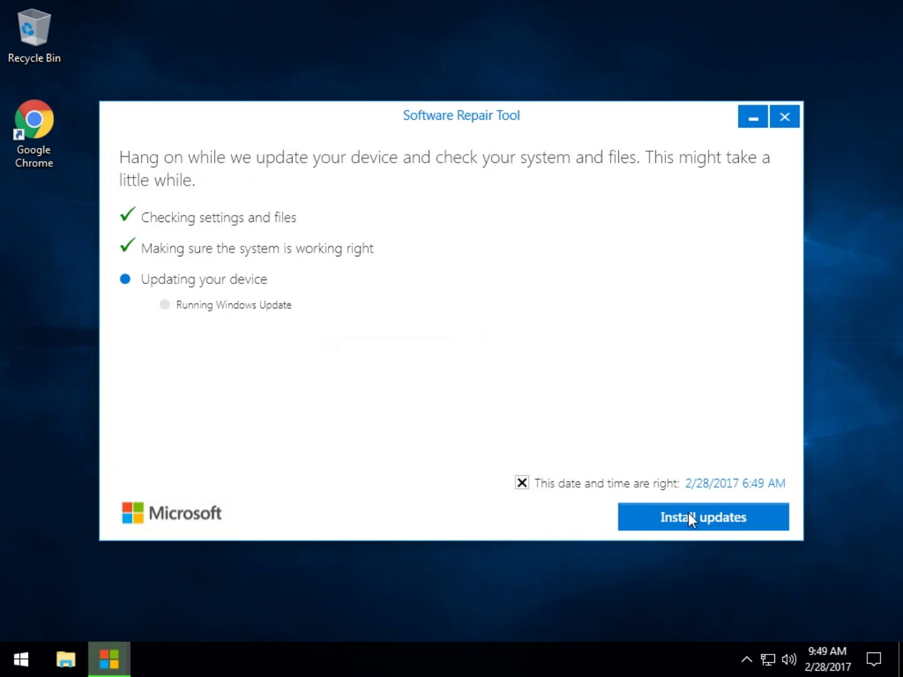
pyautogui.click(693, 514)
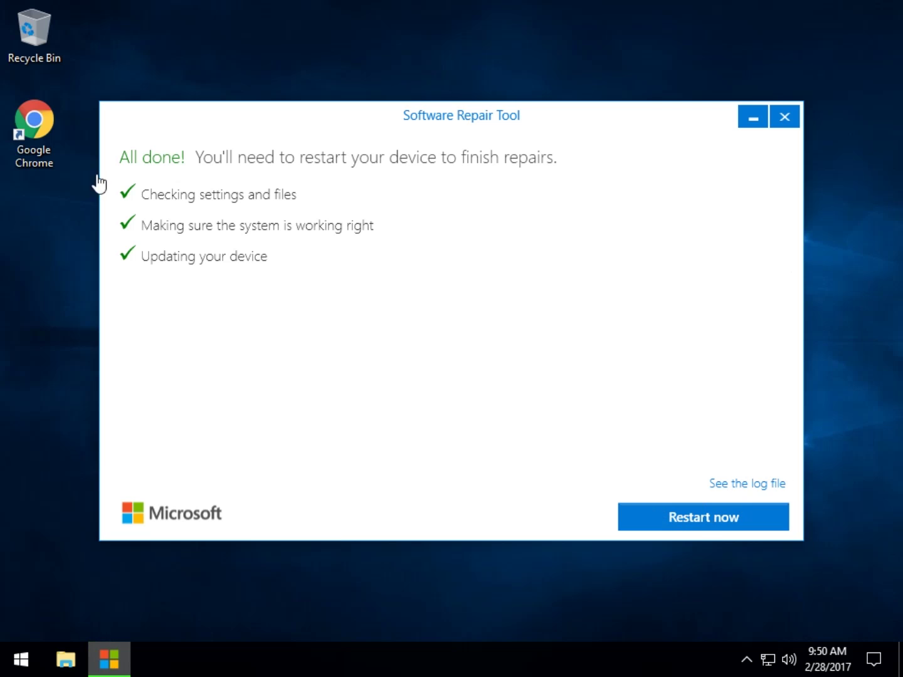
pyautogui.click(745, 489)
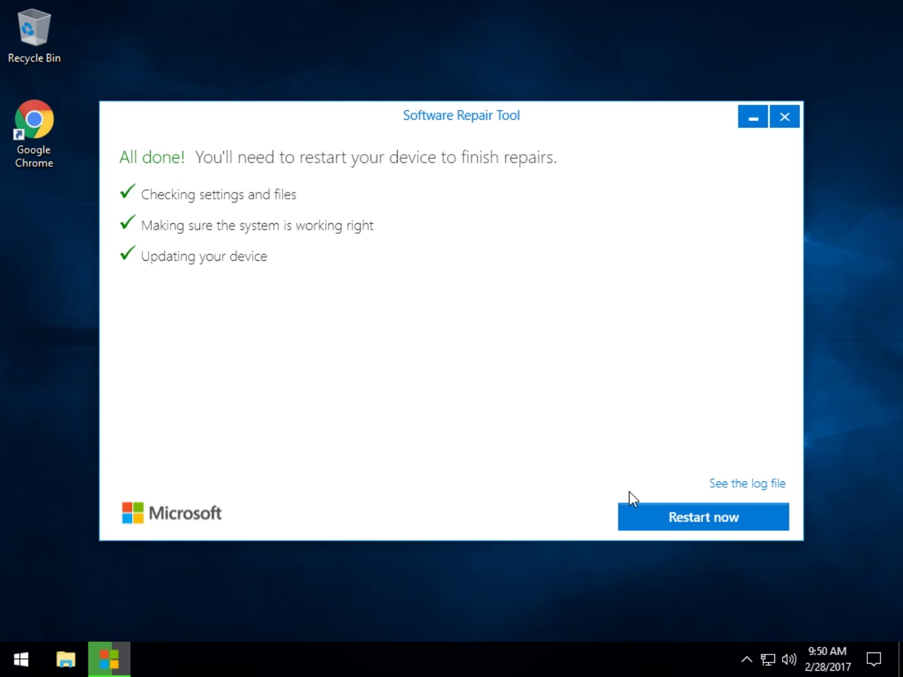
pyautogui.click(522, 318)
pyautogui.click(685, 518)
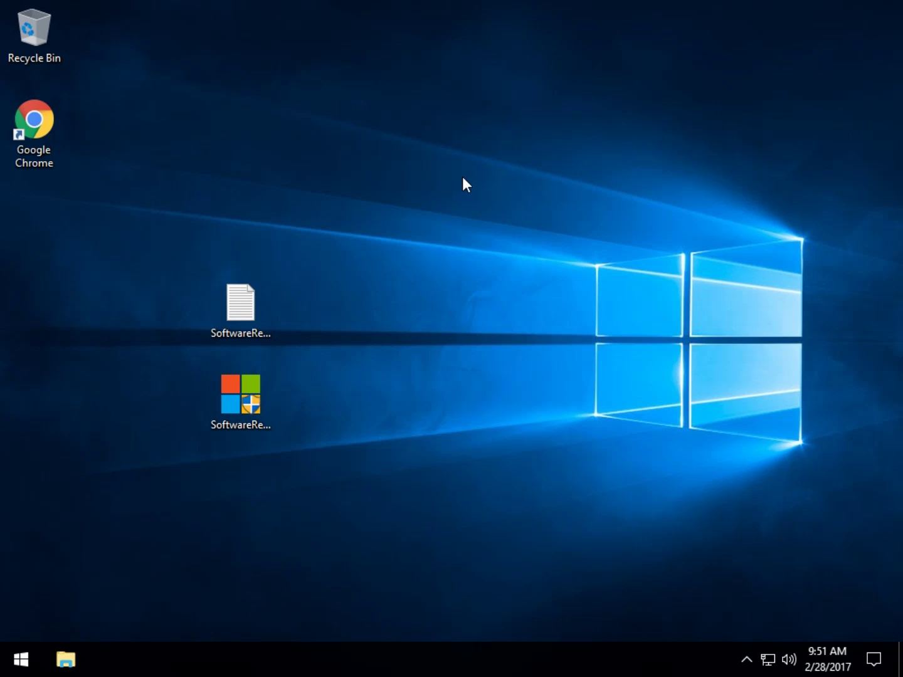
# - Delete the SoftwareRepairTool log text file from the desktop
pyautogui.click(244, 399)
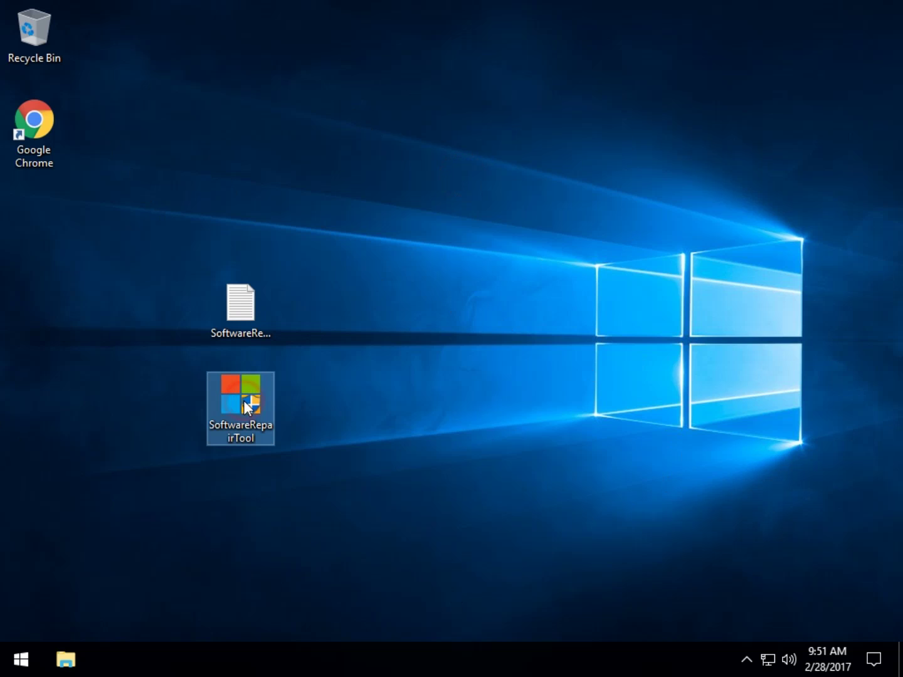
pyautogui.click(247, 328)
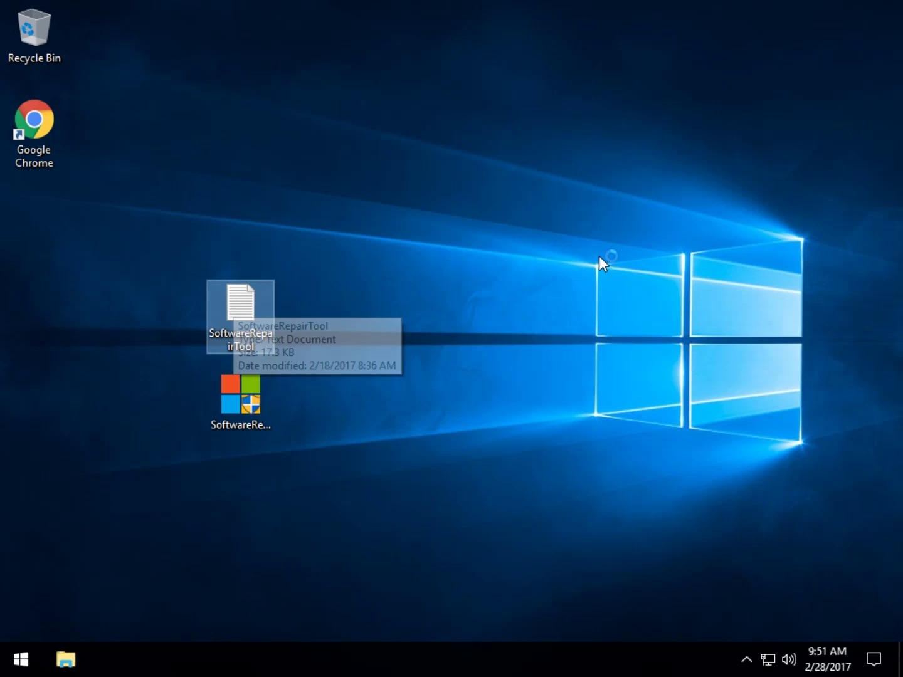
pyautogui.click(235, 313)
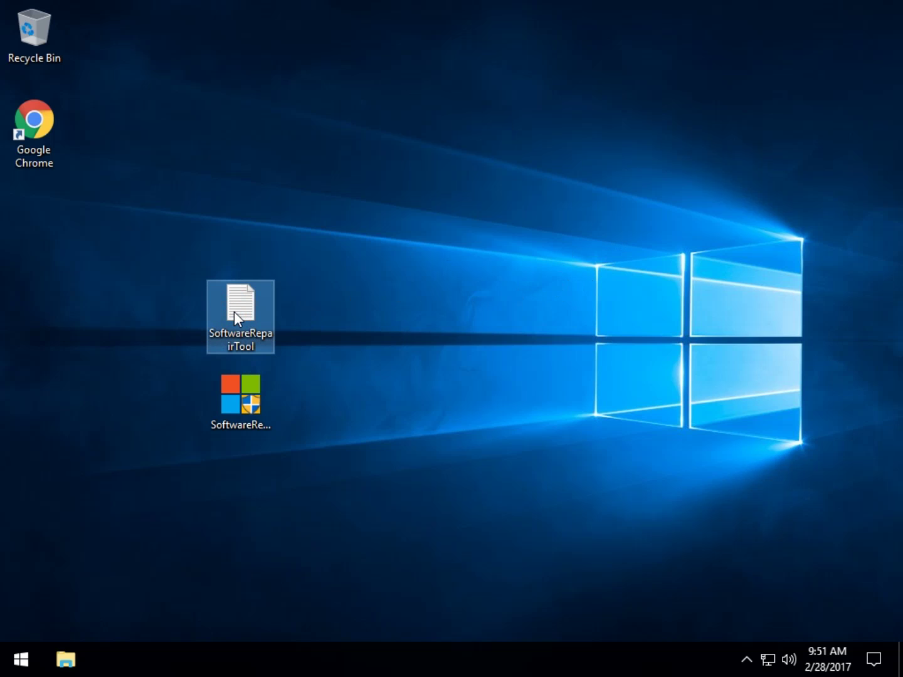
pyautogui.press('Delete')
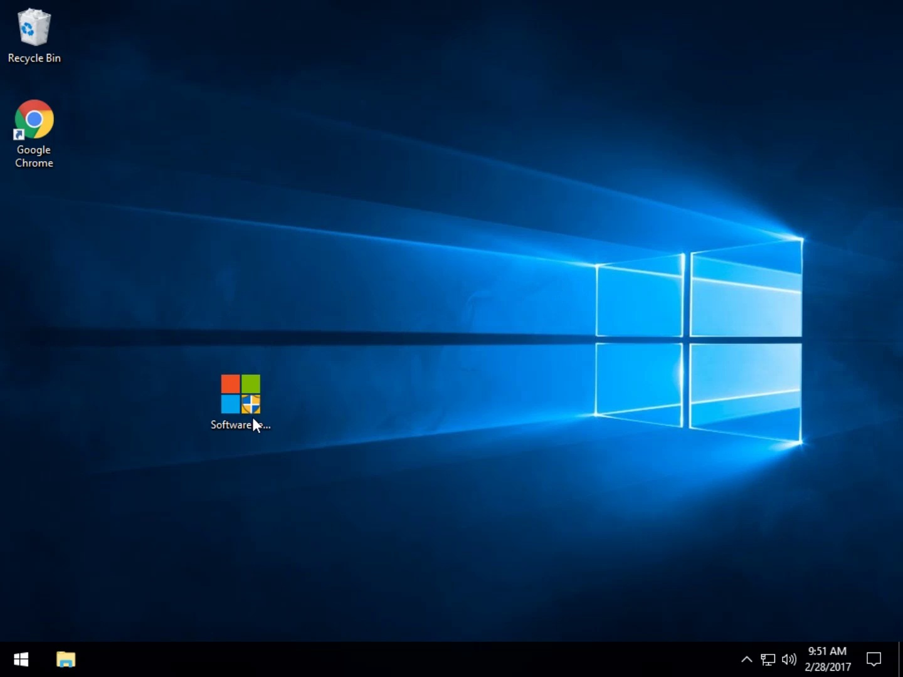
# - Delete the SoftwareRepairTool program file from the desktop
pyautogui.click(253, 419)
pyautogui.moveTo(253, 418)
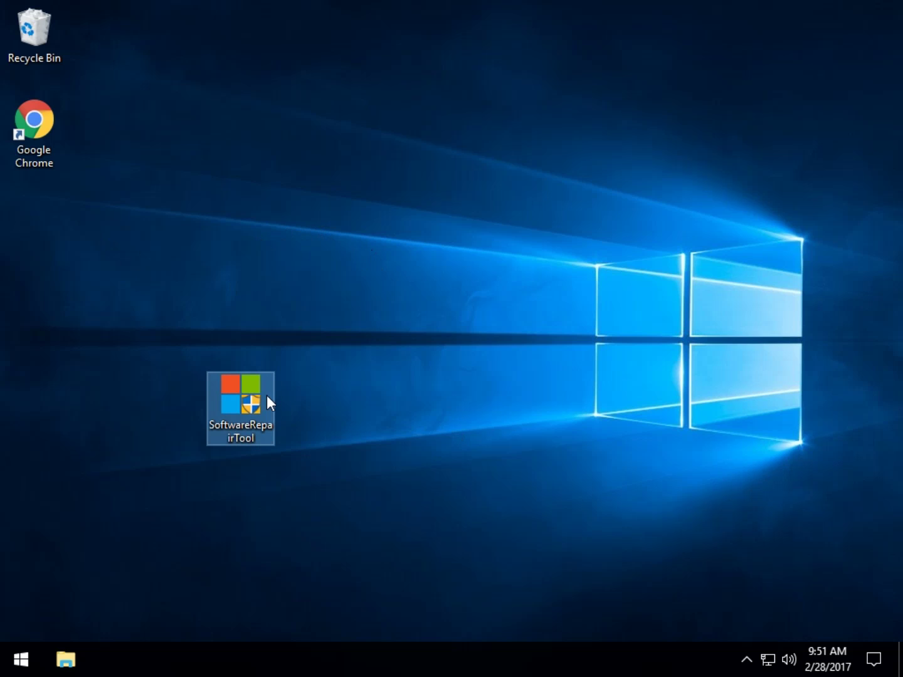
pyautogui.click(415, 399)
pyautogui.click(232, 405)
pyautogui.press('Delete')
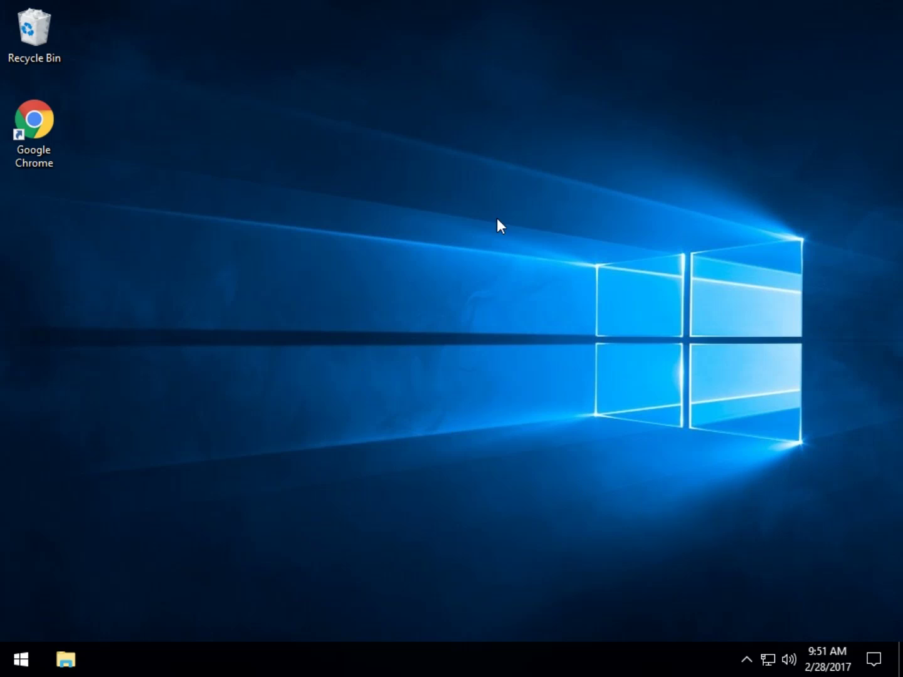